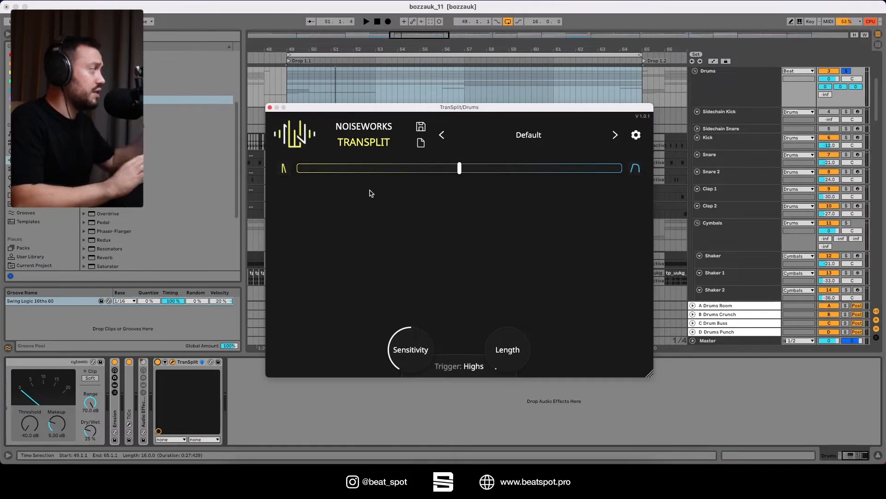
Audition the drums with the balance at centre, 100% transients only and 100% sustains only, and return it to centre
{"action": "key", "text": "space"}
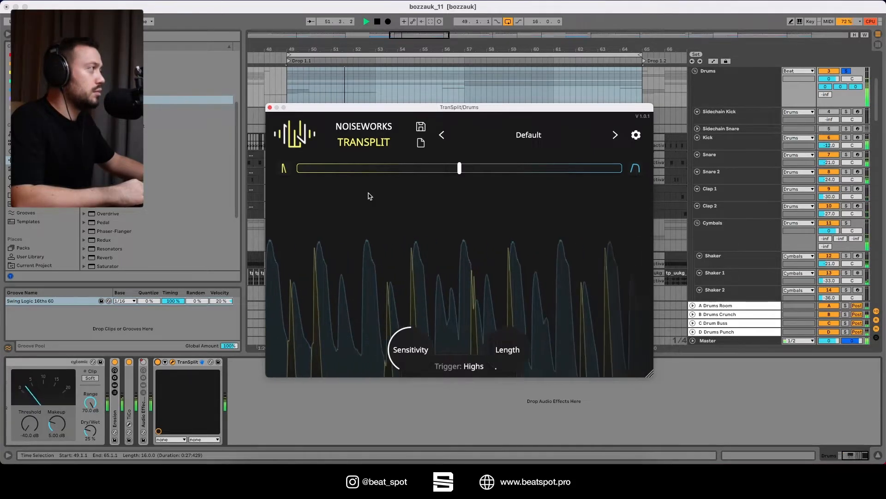
{"action": "key", "text": "space"}
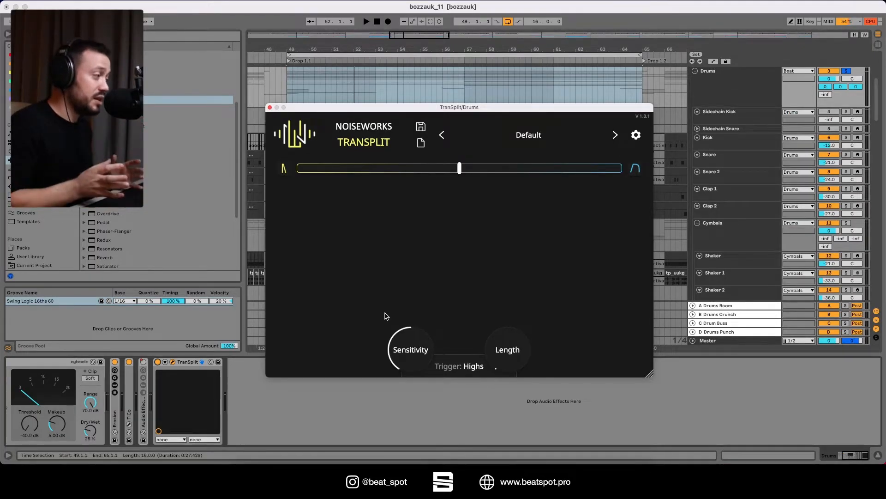
{"action": "mouse_move", "coordinate": [460, 171]}
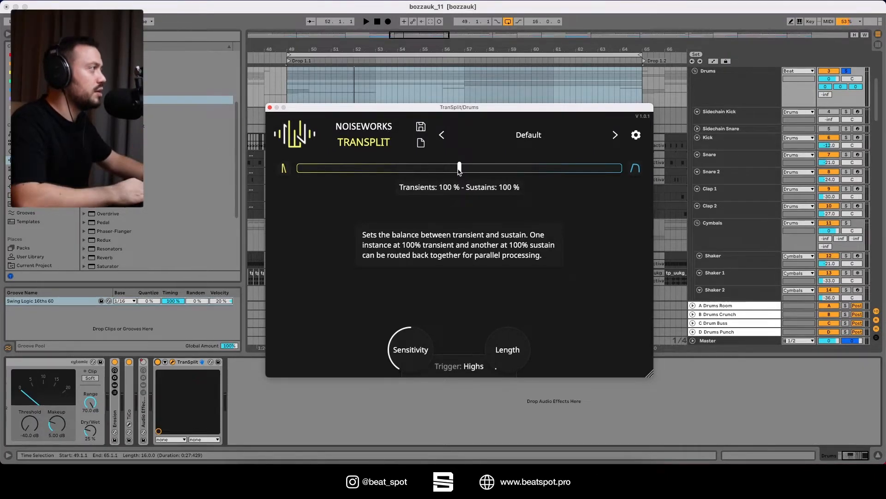
{"action": "key", "text": "space"}
{"action": "left_click_drag", "start_coordinate": [459, 170], "coordinate": [251, 180]}
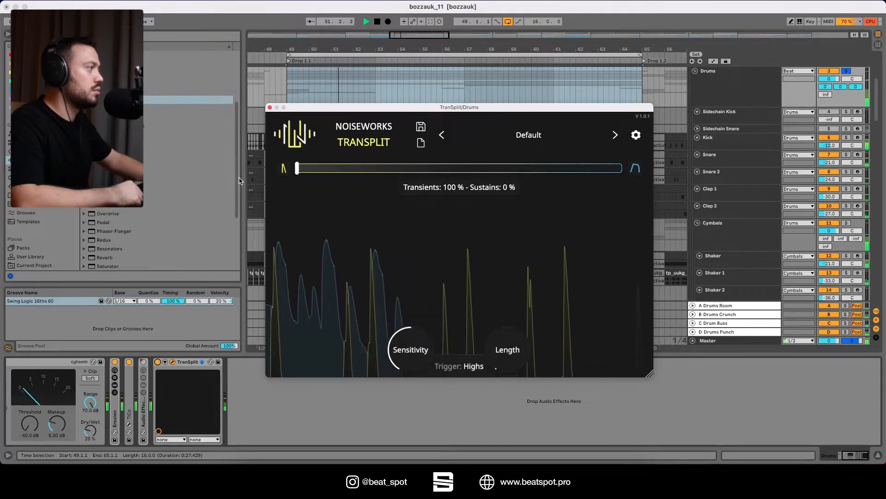
{"action": "left_click_drag", "start_coordinate": [297, 169], "coordinate": [633, 206]}
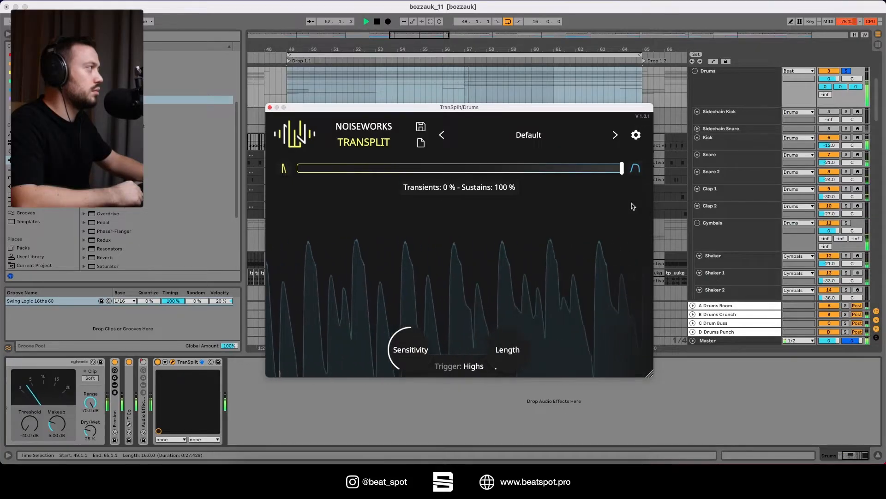
{"action": "left_click_drag", "start_coordinate": [632, 206], "coordinate": [462, 199]}
{"action": "key", "text": "space"}
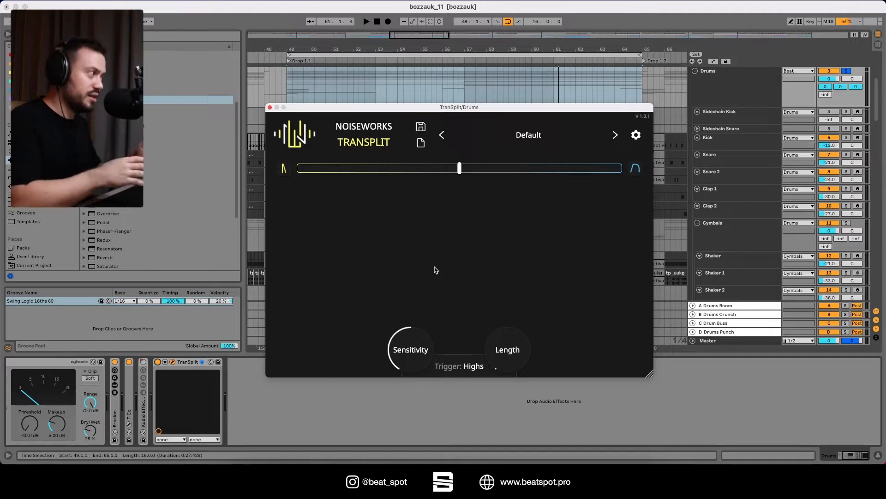
Set TranSplit's trigger to Bass and move the balance to 100% transients and 0% sustains while the drums play
{"action": "left_click", "coordinate": [468, 368]}
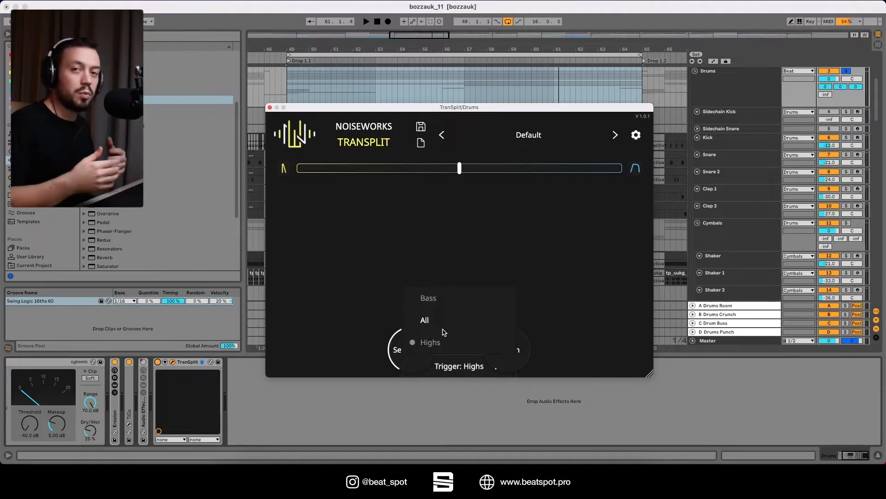
{"action": "left_click", "coordinate": [414, 257]}
{"action": "left_click", "coordinate": [456, 360]}
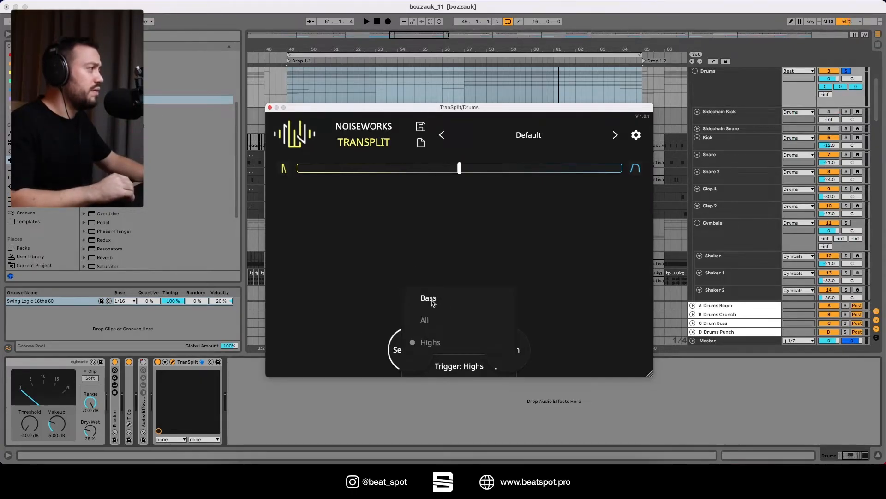
{"action": "left_click", "coordinate": [429, 299]}
{"action": "key", "text": "space"}
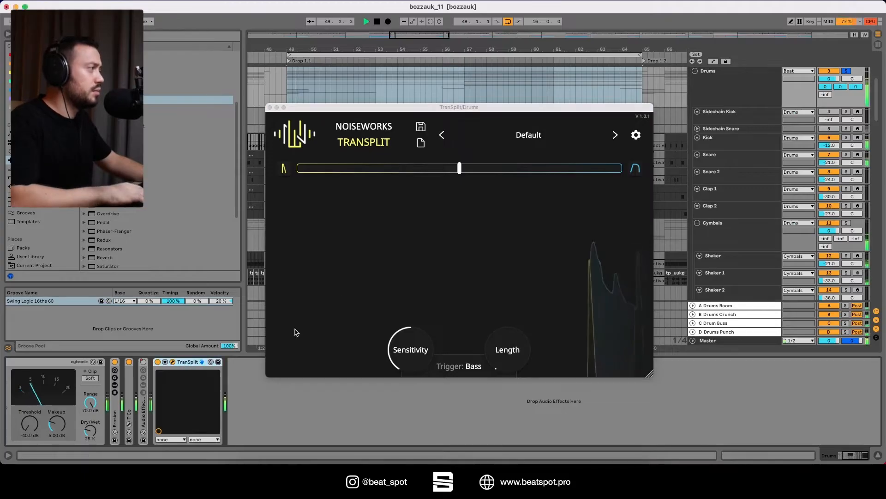
{"action": "left_click_drag", "start_coordinate": [458, 172], "coordinate": [298, 170]}
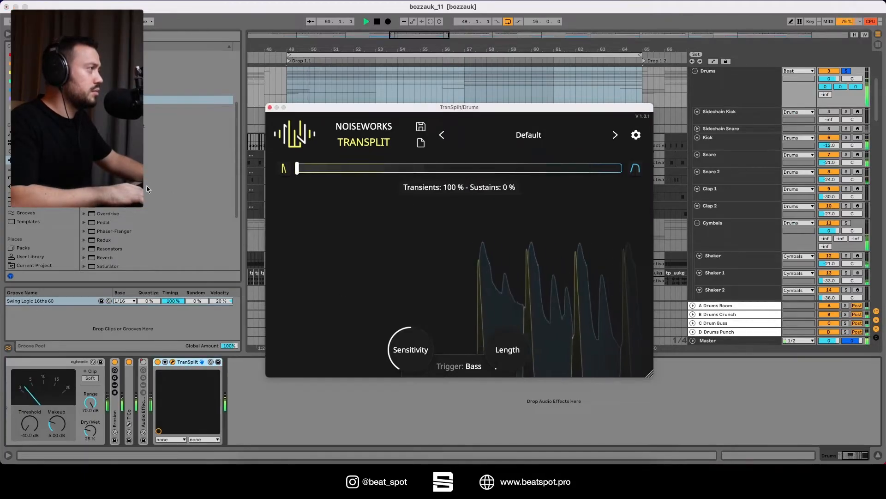
Compare the All and Highs trigger modes during playback, return the trigger to Bass and stop the drums
{"action": "left_click", "coordinate": [466, 365]}
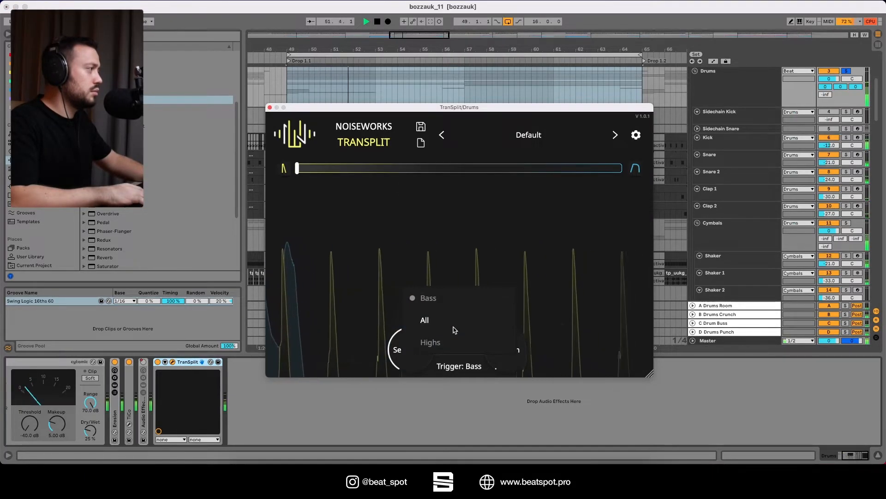
{"action": "left_click", "coordinate": [454, 323]}
{"action": "left_click", "coordinate": [464, 363]}
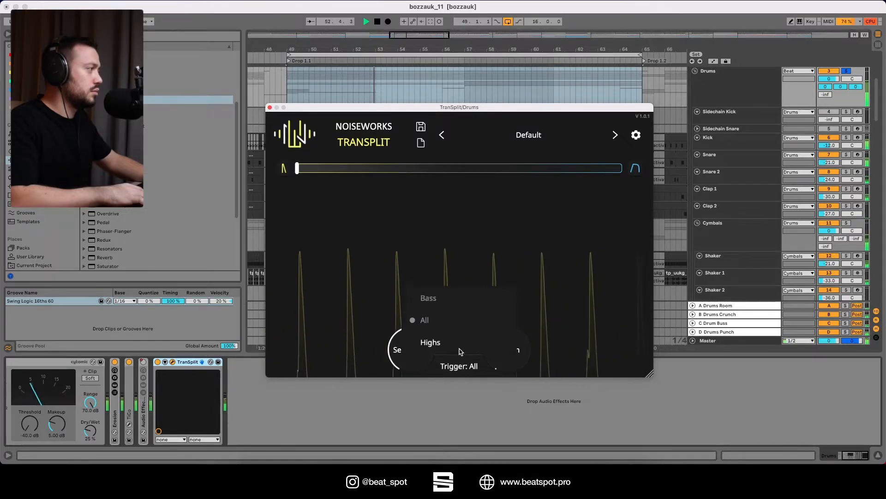
{"action": "left_click", "coordinate": [457, 346]}
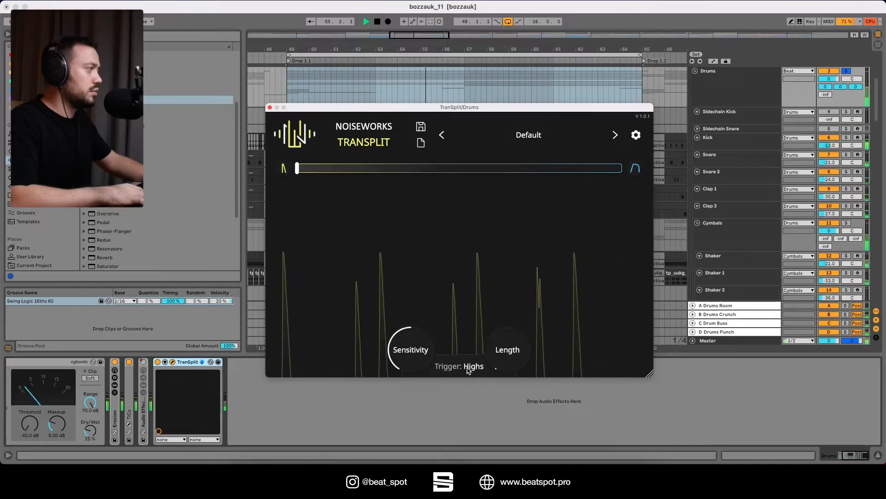
{"action": "mouse_move", "coordinate": [468, 369]}
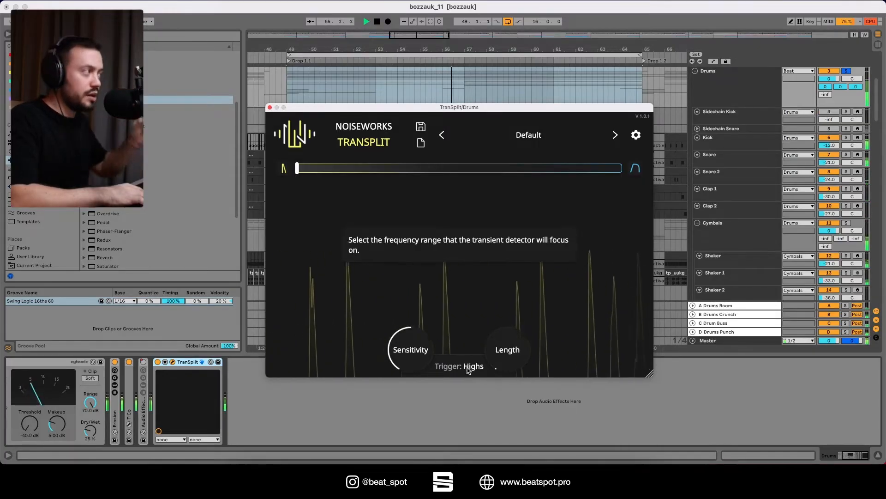
{"action": "left_click", "coordinate": [469, 368]}
{"action": "left_click", "coordinate": [466, 298]}
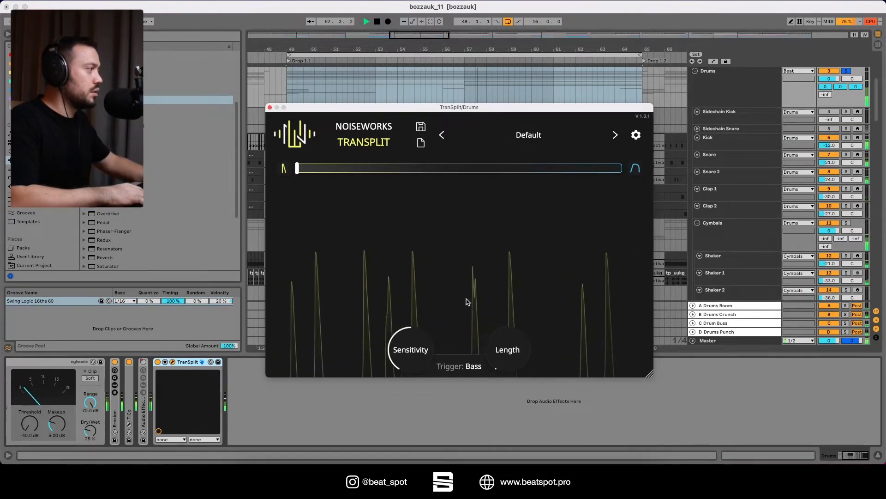
{"action": "mouse_move", "coordinate": [490, 355]}
{"action": "key", "text": "space"}
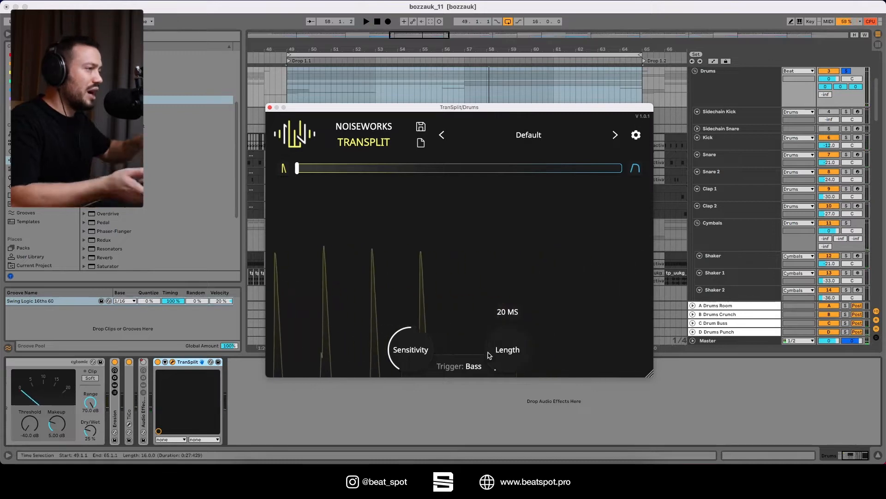
Audition different transient Length settings during playback, returning Length to 20 ms
{"action": "key", "text": "space"}
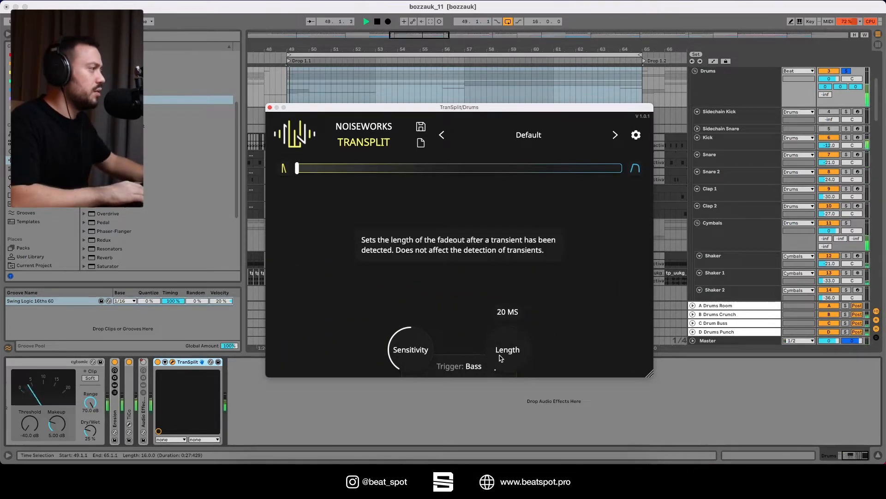
{"action": "mouse_move", "coordinate": [500, 356]}
{"action": "left_mouse_down"}
{"action": "mouse_move", "coordinate": [500, 277]}
{"action": "mouse_move", "coordinate": [494, 367]}
{"action": "left_mouse_up"}
{"action": "key", "text": "space"}
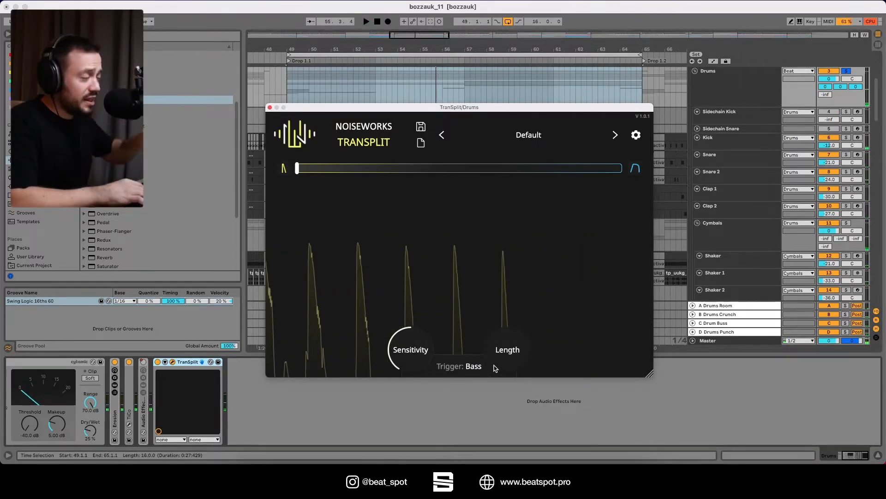
Set the balance to 0% transients and 100% sustains, and audition Length changes on the sustain signal during playback
{"action": "mouse_move", "coordinate": [296, 168]}
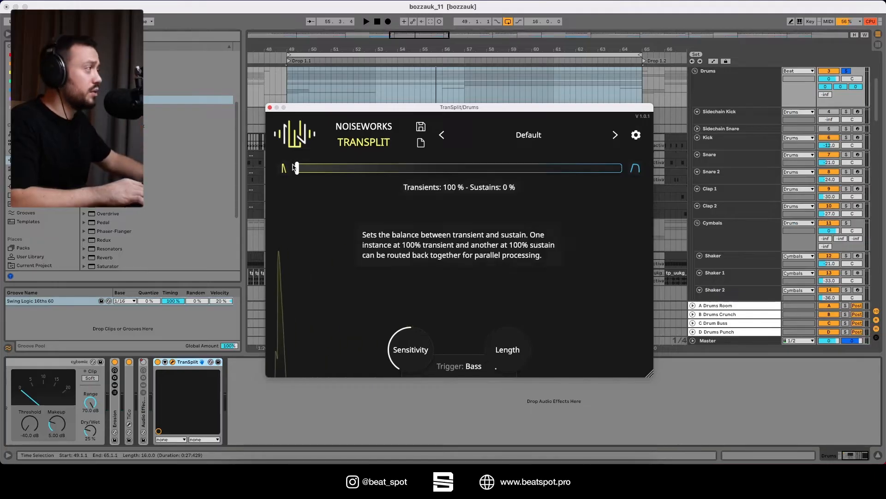
{"action": "left_click_drag", "start_coordinate": [295, 167], "coordinate": [623, 168]}
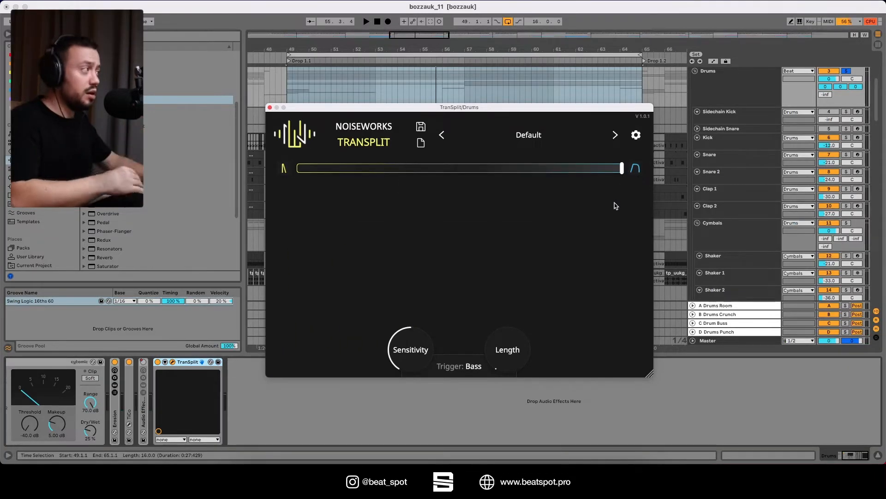
{"action": "mouse_move", "coordinate": [505, 364]}
{"action": "key", "text": "space"}
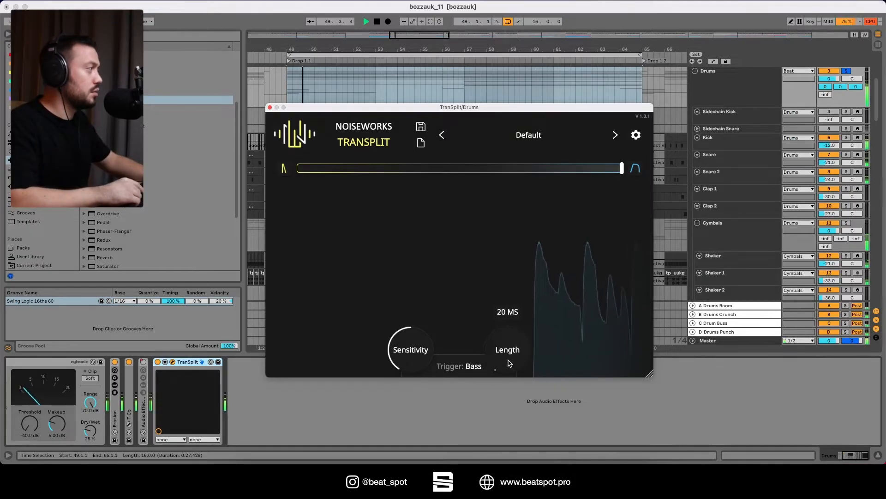
{"action": "left_click_drag", "start_coordinate": [510, 364], "coordinate": [509, 338]}
{"action": "left_click", "coordinate": [474, 366]}
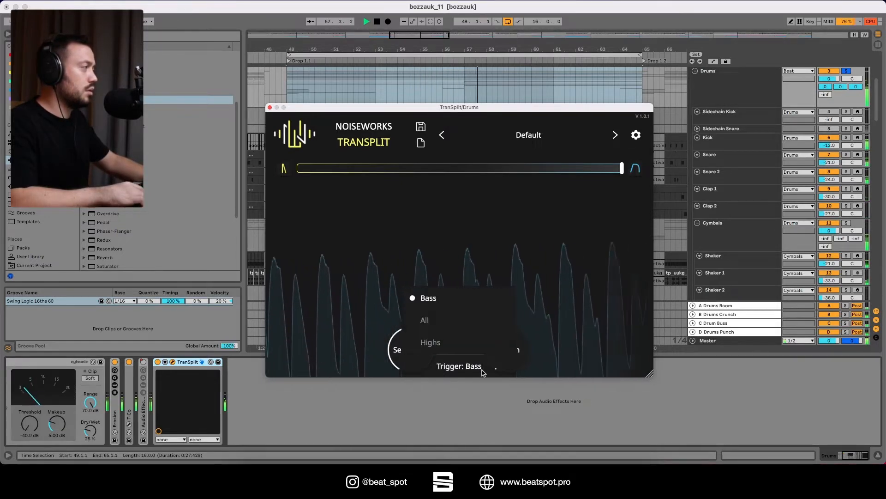
{"action": "left_click", "coordinate": [545, 377]}
{"action": "key", "text": "space"}
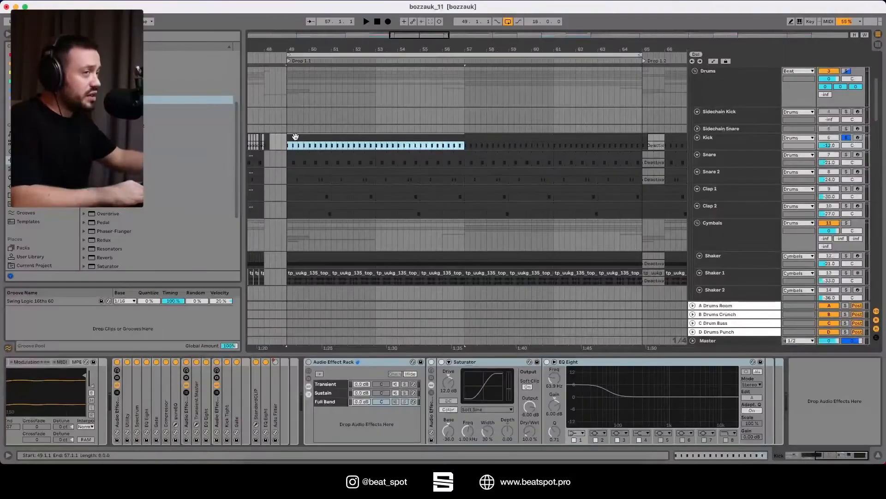
Play the soloed Kick track, compare it with the Audio Effect Rack off and on, and leave the rack enabled
{"action": "key", "text": "space"}
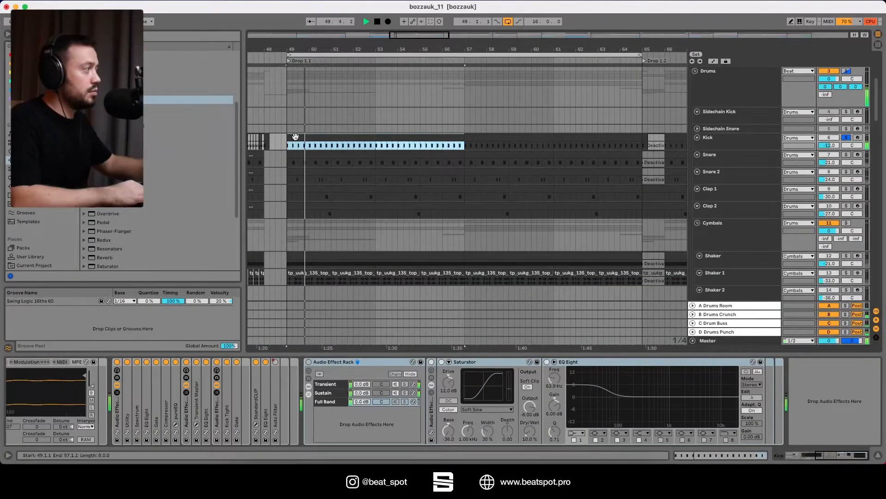
{"action": "key", "text": "space"}
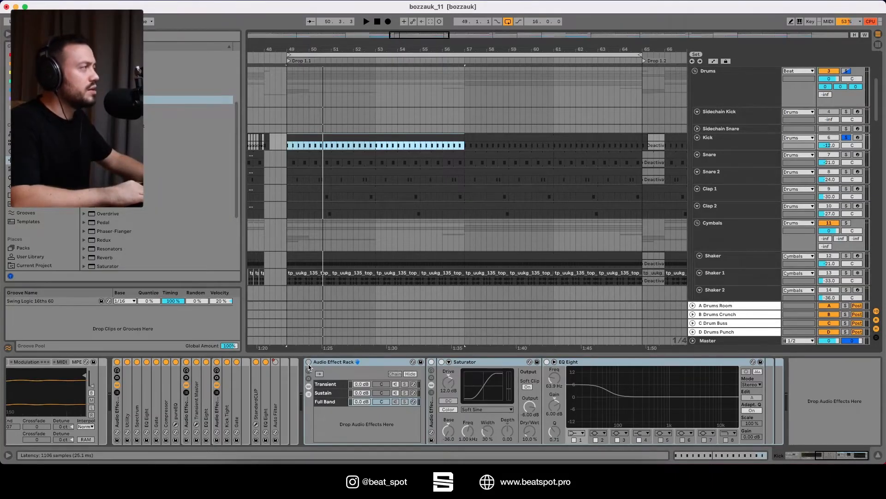
{"action": "key", "text": "space"}
{"action": "left_click", "coordinate": [308, 362]}
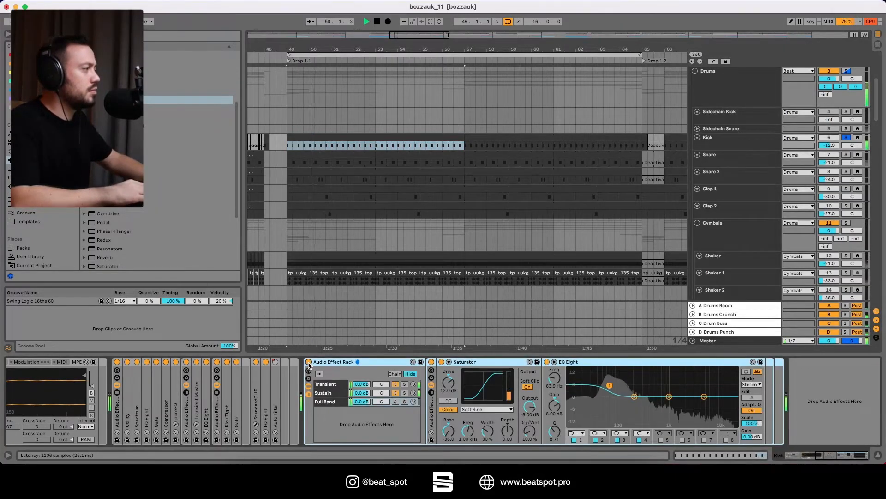
{"action": "left_click", "coordinate": [308, 362]}
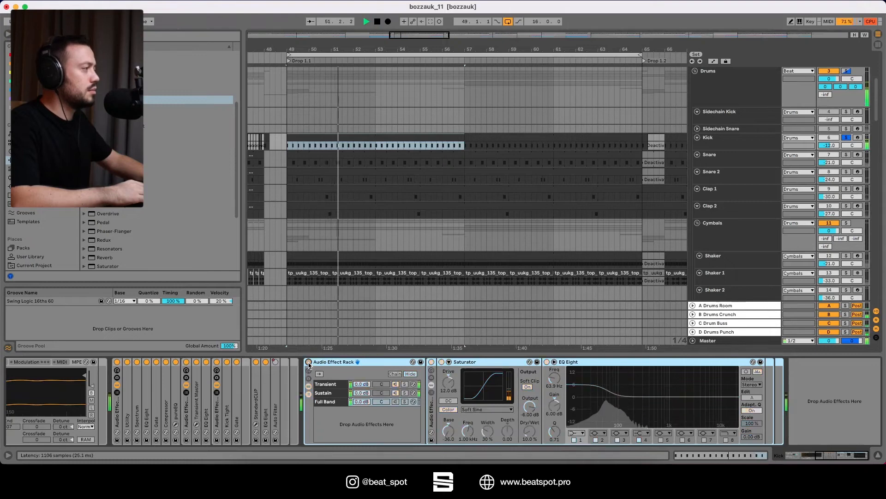
{"action": "left_click", "coordinate": [308, 363]}
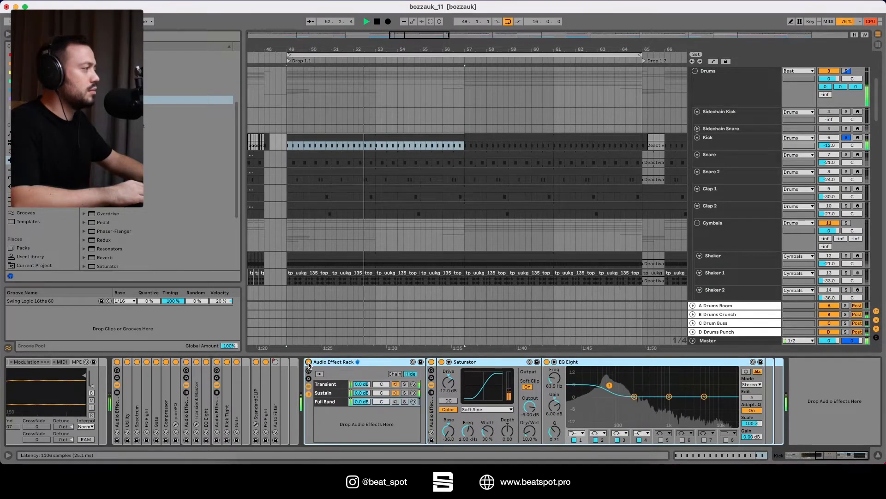
{"action": "key", "text": "space"}
View the Sustain chain's devices, and compare the kick with the Full Band chain soloed and unsoloed, leaving its solo off
{"action": "left_click", "coordinate": [324, 393]}
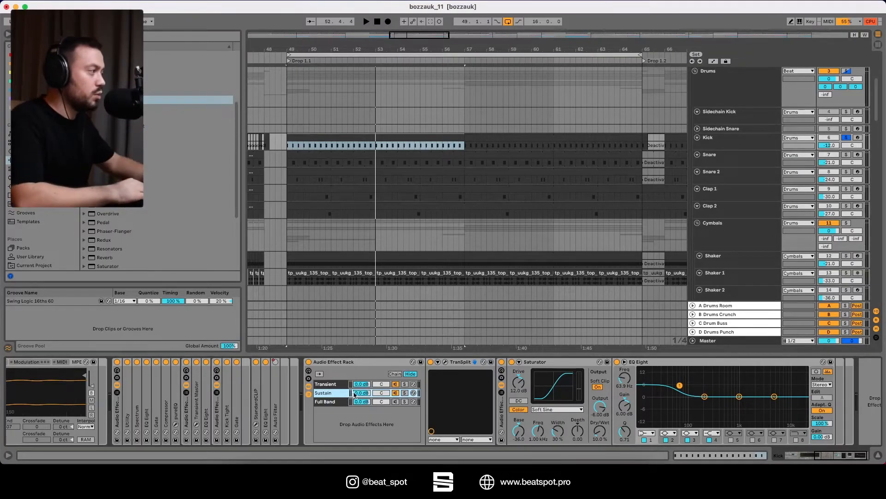
{"action": "key", "text": "space"}
{"action": "left_click", "coordinate": [405, 402]}
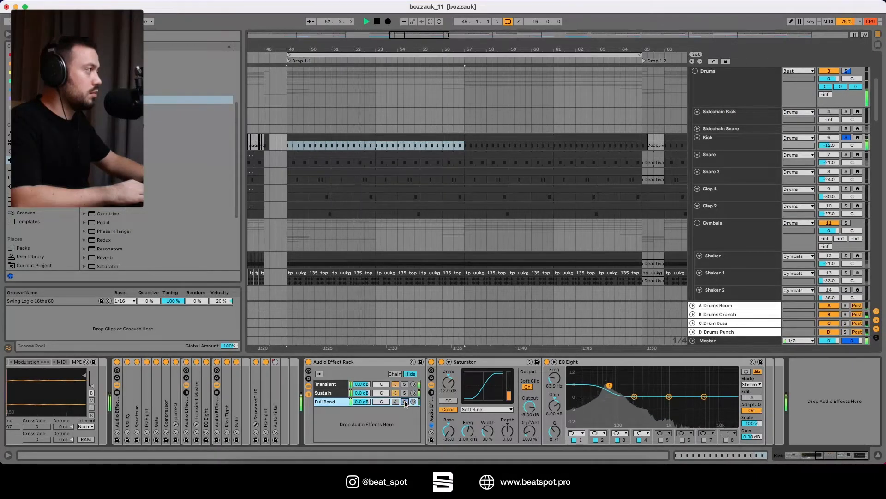
{"action": "left_click", "coordinate": [405, 404]}
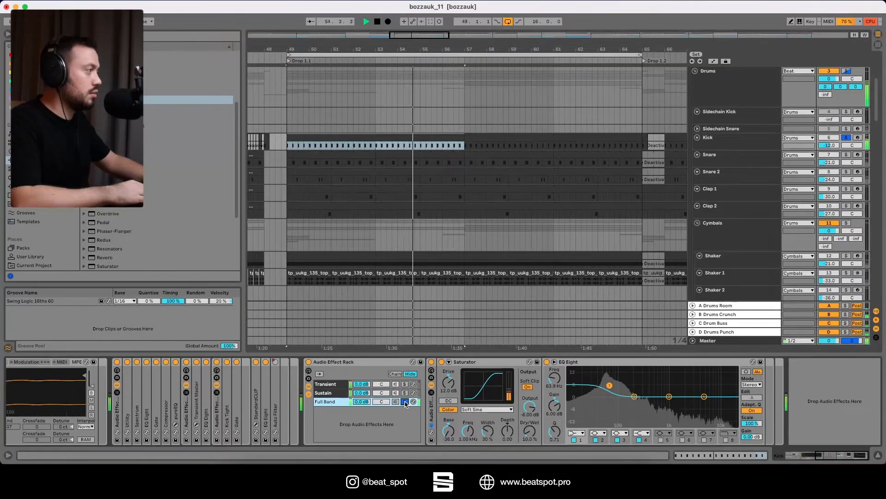
{"action": "left_click", "coordinate": [405, 402]}
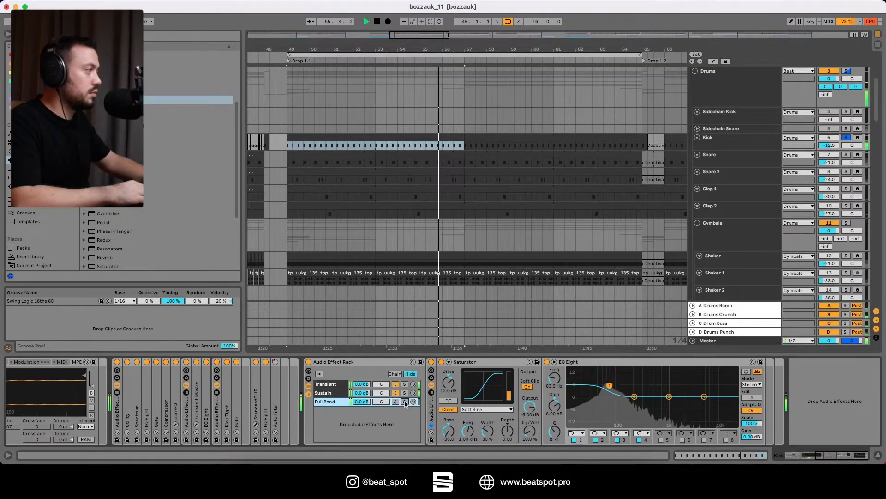
{"action": "key", "text": "space"}
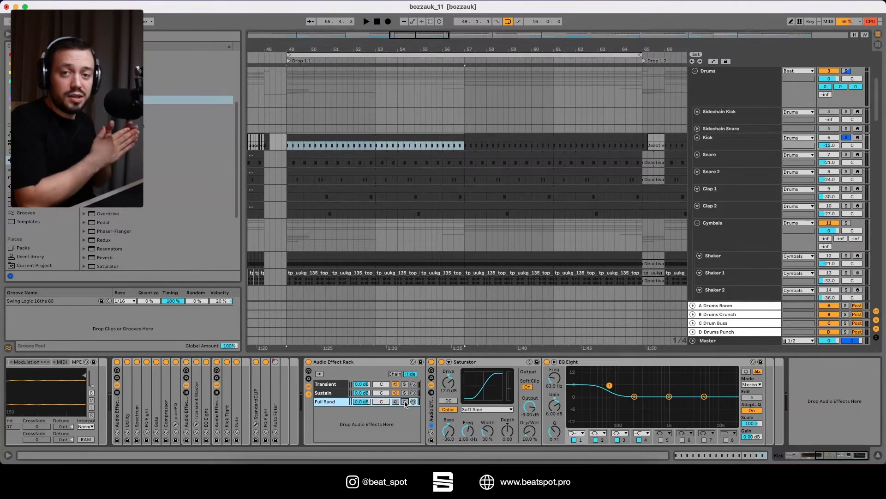
Solo the kick rack's Transient chain and play the Kick track to hear the transients alone
{"action": "left_click", "coordinate": [338, 386]}
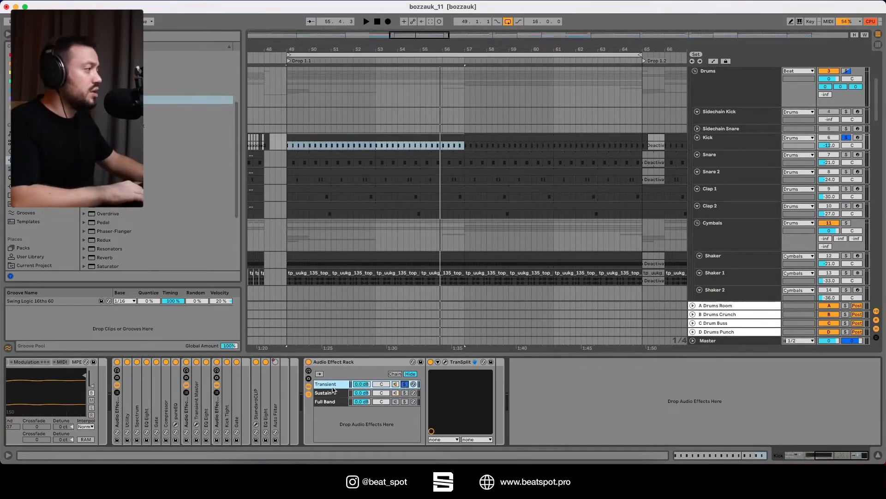
{"action": "key", "text": "space"}
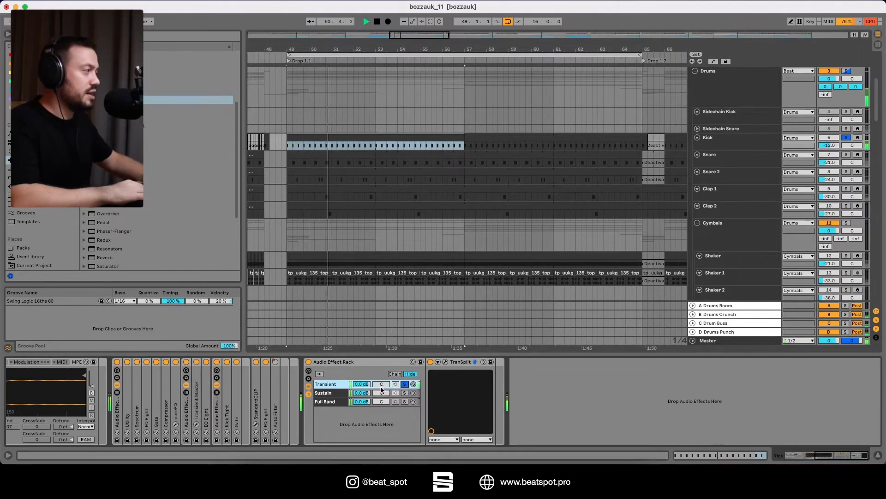
{"action": "key", "text": "space"}
Solo the Sustain chain, compare it during playback with its nested effect rack off and on, and turn the chain's solo off
{"action": "left_click", "coordinate": [409, 393]}
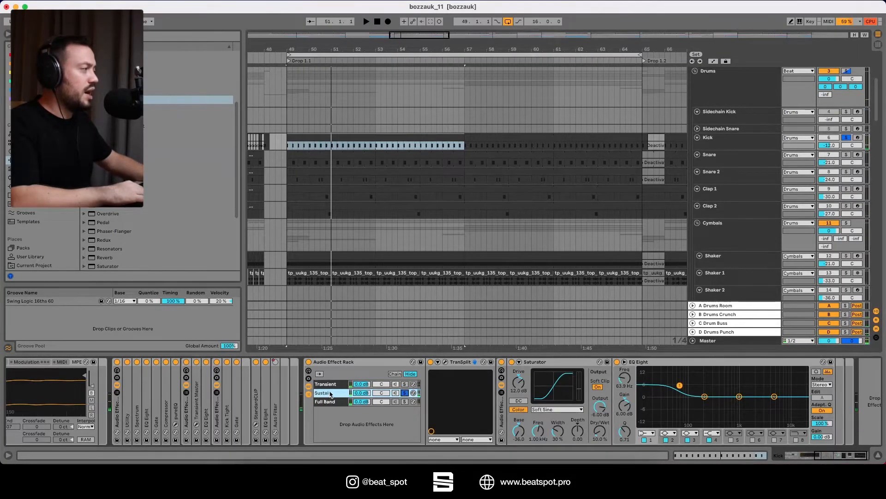
{"action": "key", "text": "space"}
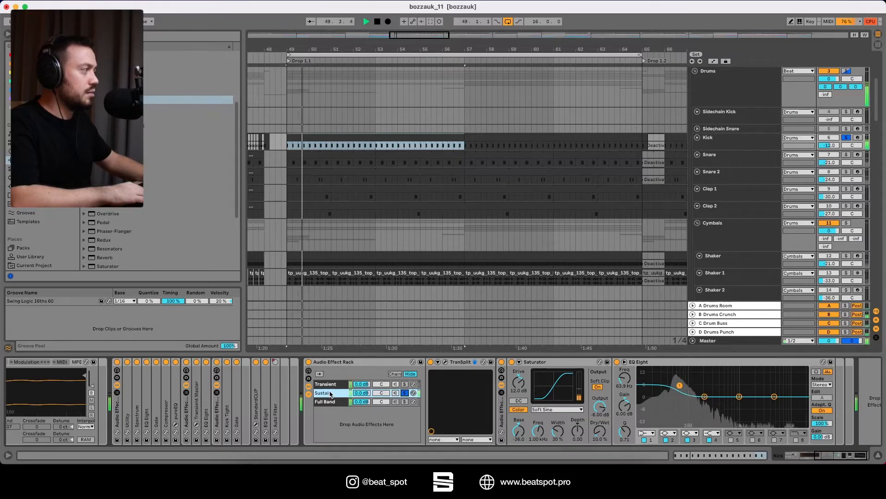
{"action": "left_click", "coordinate": [502, 362]}
{"action": "key", "text": "space"}
{"action": "key", "text": "space"}
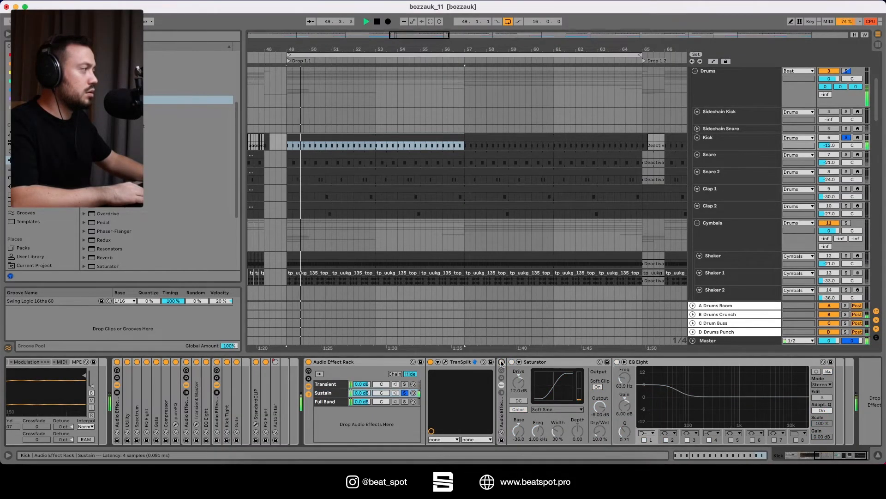
{"action": "left_click", "coordinate": [502, 363]}
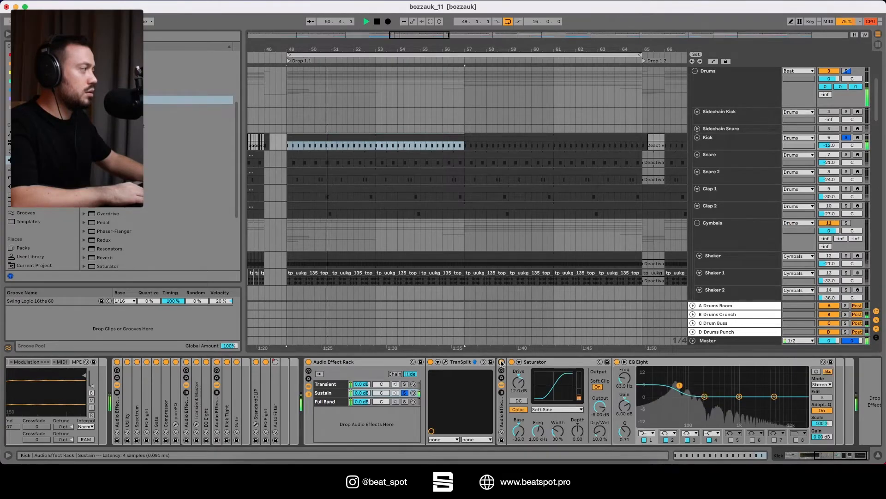
{"action": "key", "text": "space"}
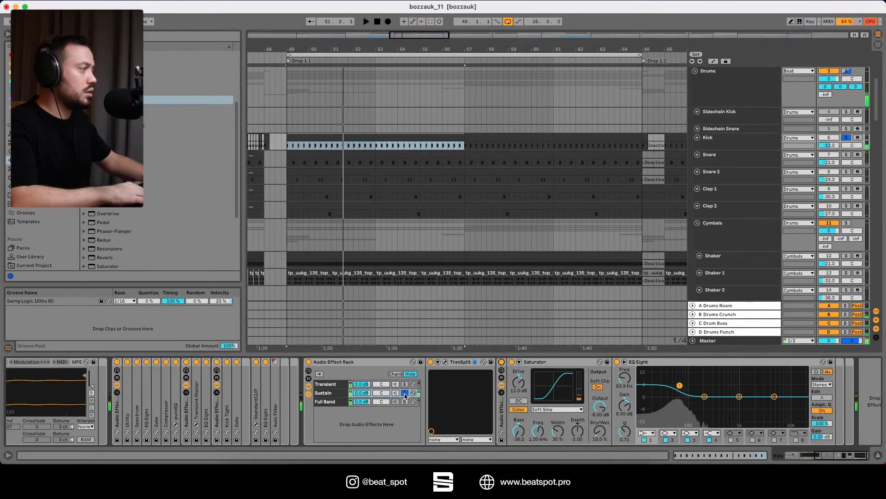
{"action": "left_click", "coordinate": [404, 392]}
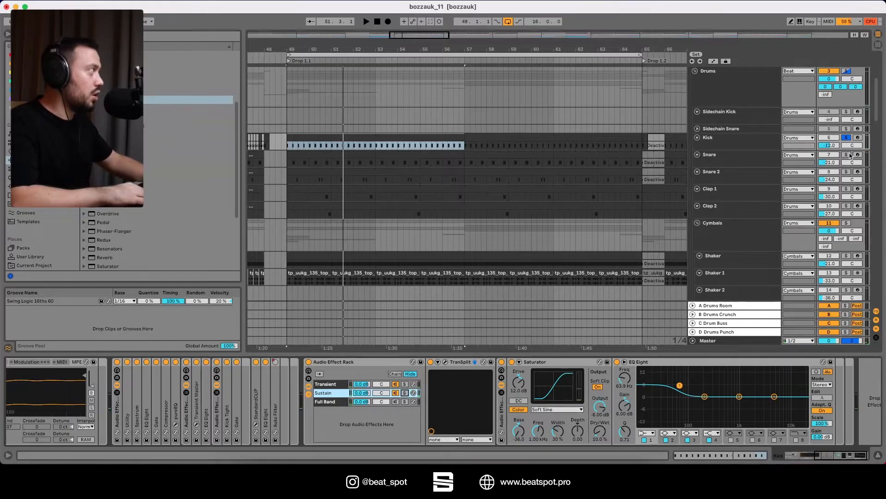
Play the kick unsoloed with the other tracks and compare its Audio Effect Rack off and on, leaving the rack enabled
{"action": "key", "text": "space"}
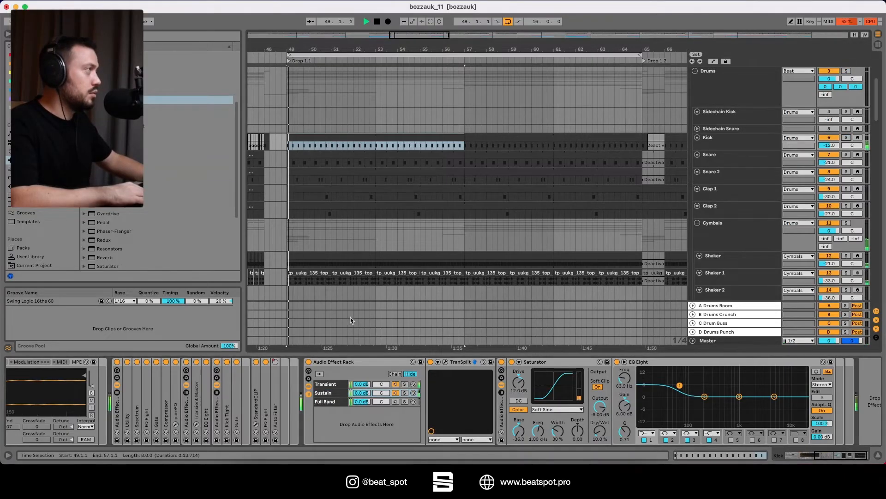
{"action": "left_click", "coordinate": [308, 363]}
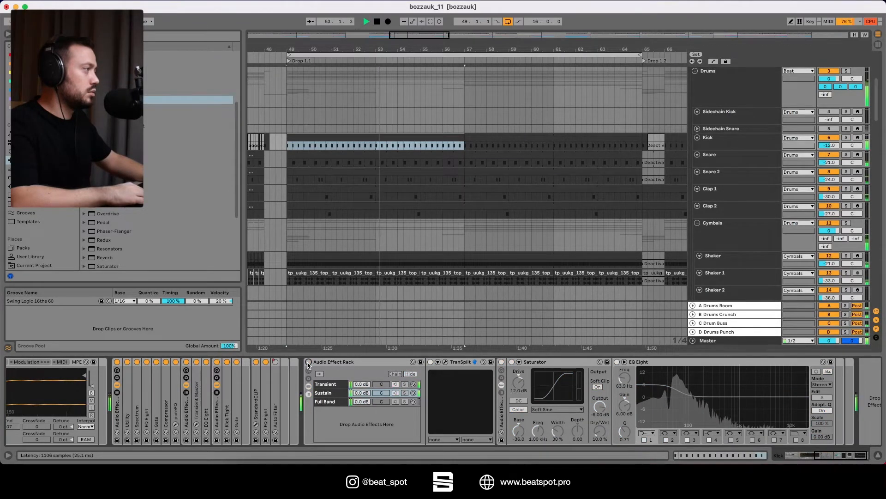
{"action": "left_click", "coordinate": [309, 363]}
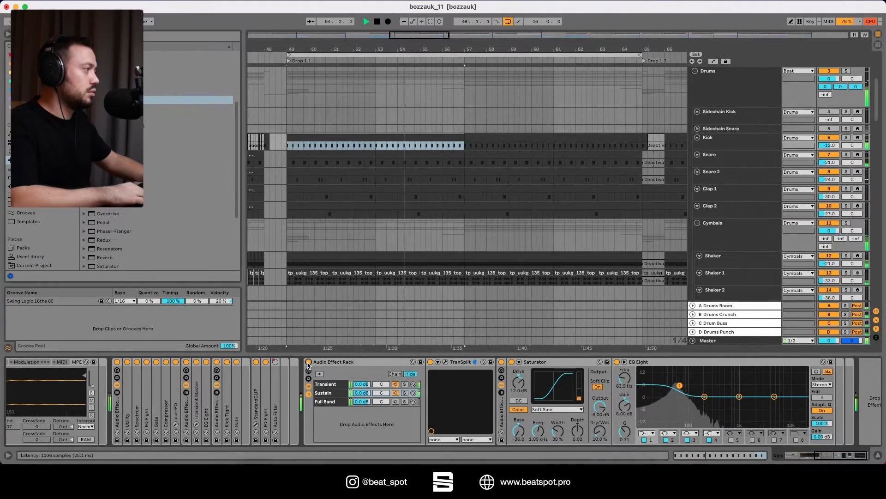
{"action": "left_click", "coordinate": [308, 363]}
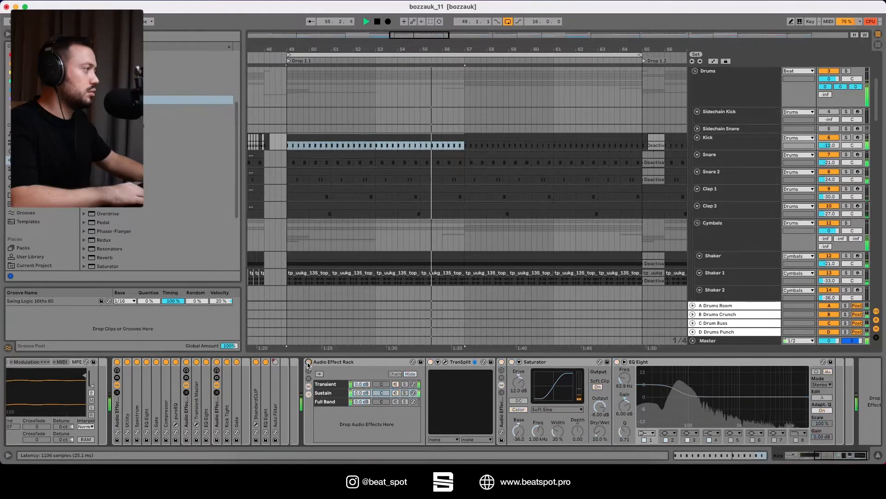
{"action": "left_click", "coordinate": [308, 363]}
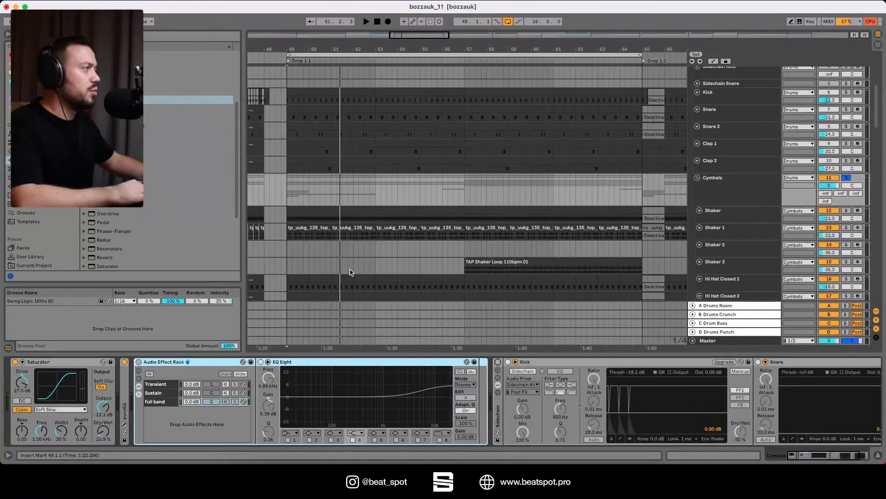
Play the soloed Cymbals group with its Audio Effect Rack off, enable the rack for comparison, and solo its full band chain during playback
{"action": "key", "text": "space"}
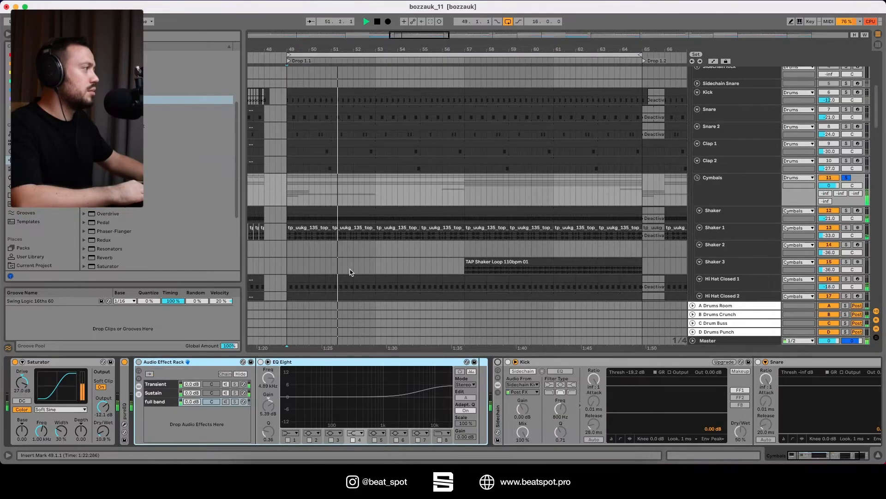
{"action": "key", "text": "space"}
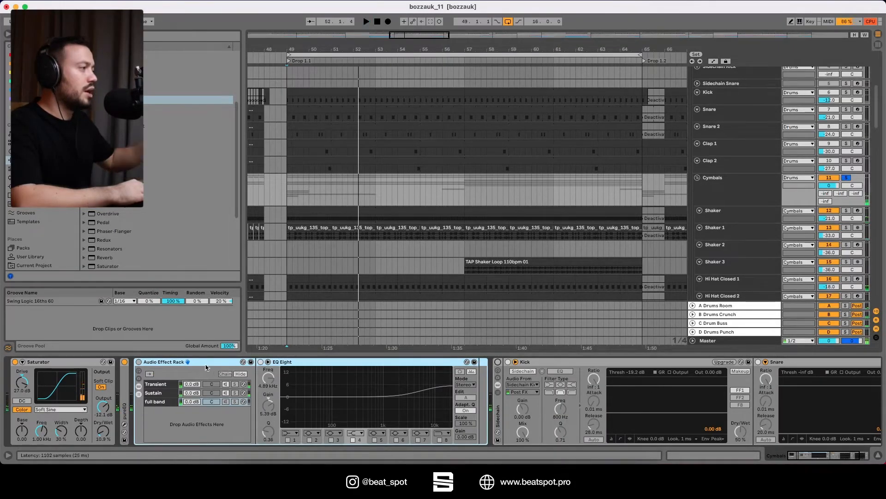
{"action": "left_click", "coordinate": [139, 362]}
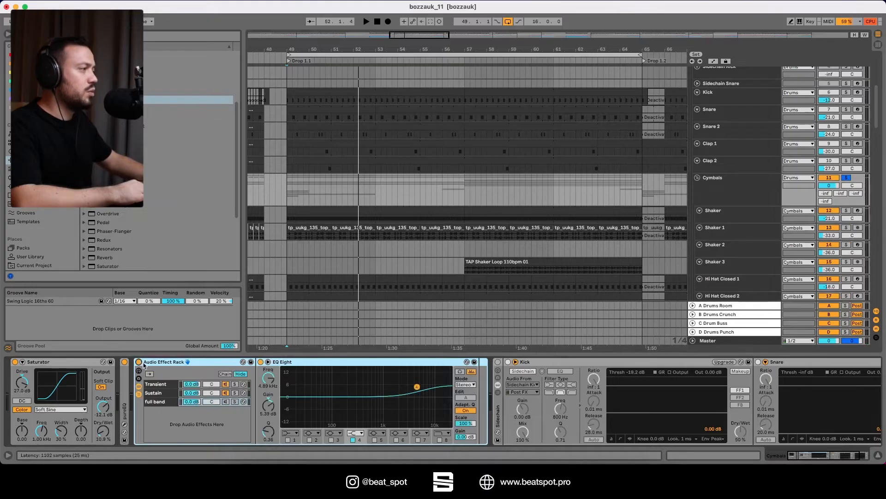
{"action": "key", "text": "space"}
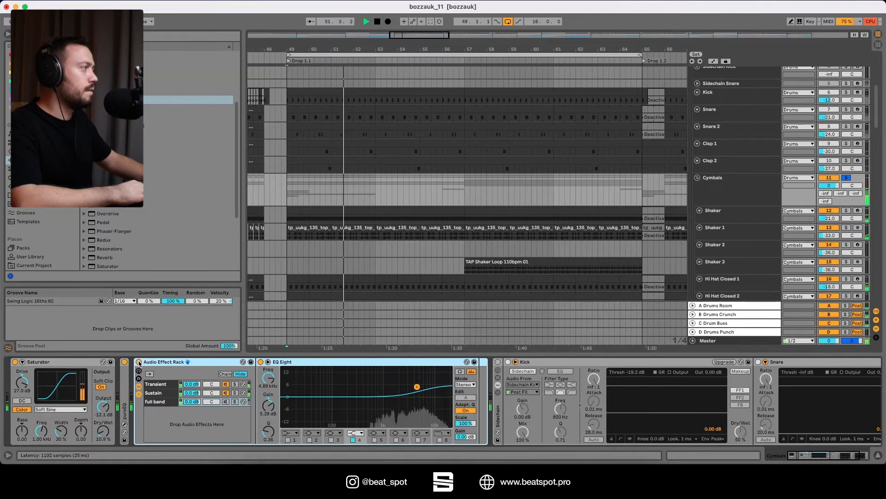
{"action": "left_click", "coordinate": [236, 401]}
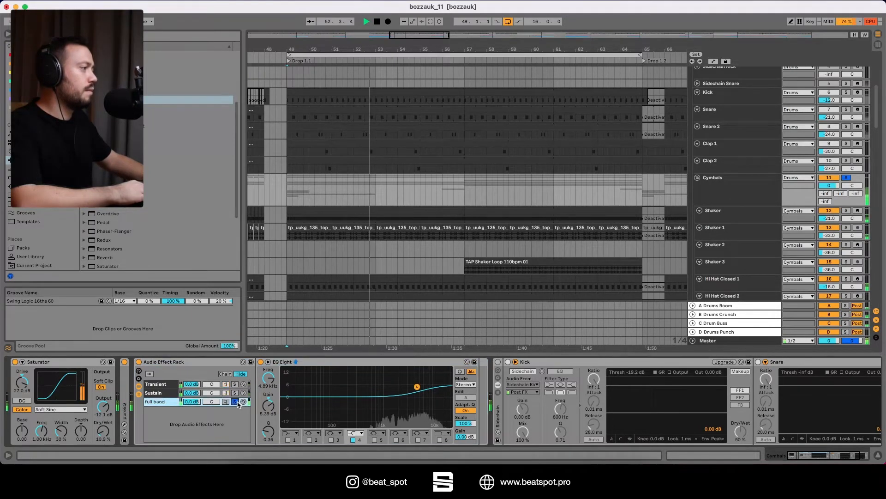